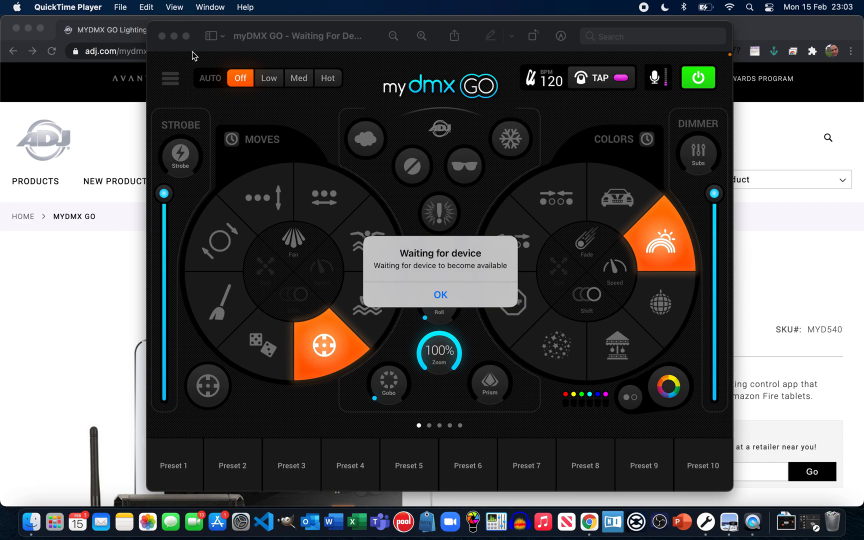
- Bring up the list of available downloads on the MYDMX GO product page in Chrome
click(100, 31)
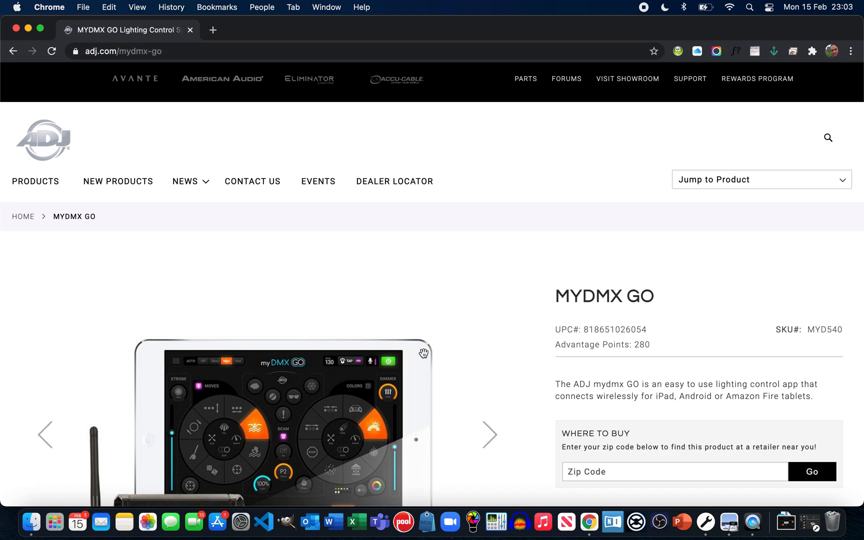
scroll(424, 353, down, 10)
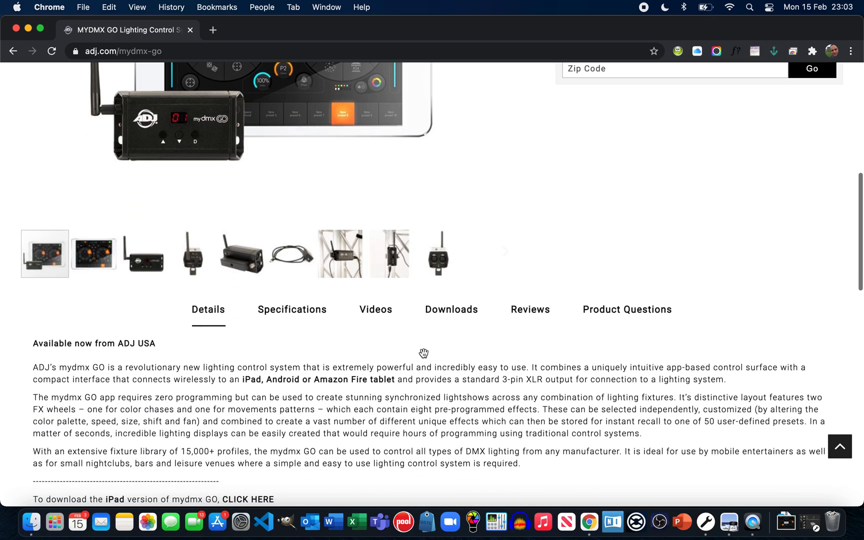
click(456, 313)
scroll(456, 315, down, 4)
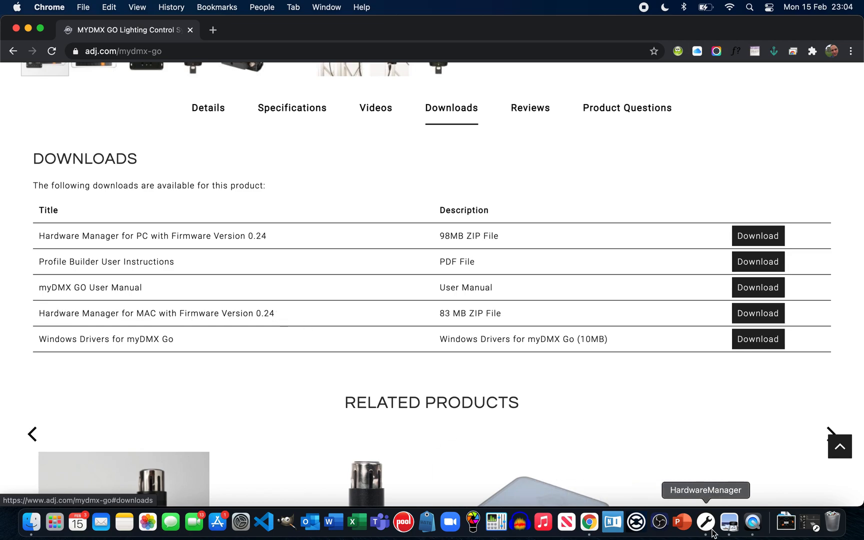
- Launch HardwareManager and place its window over the downloads page
click(31, 522)
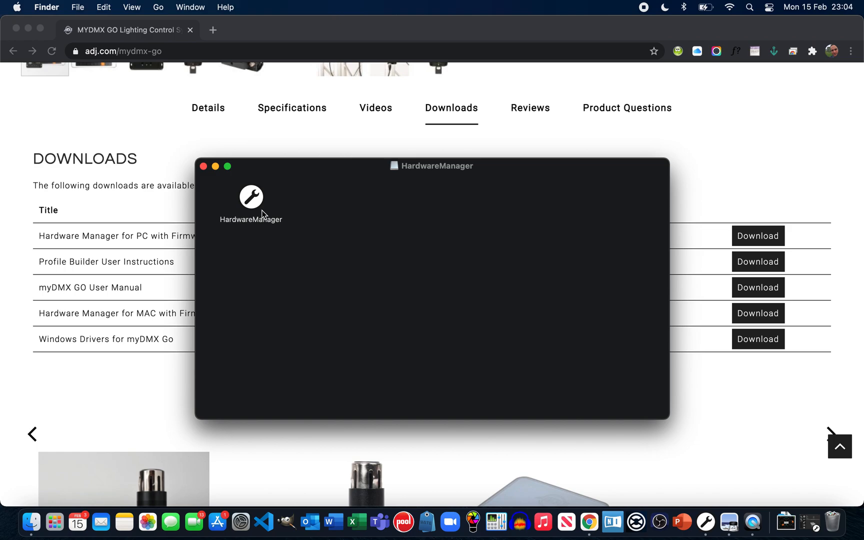
click(708, 529)
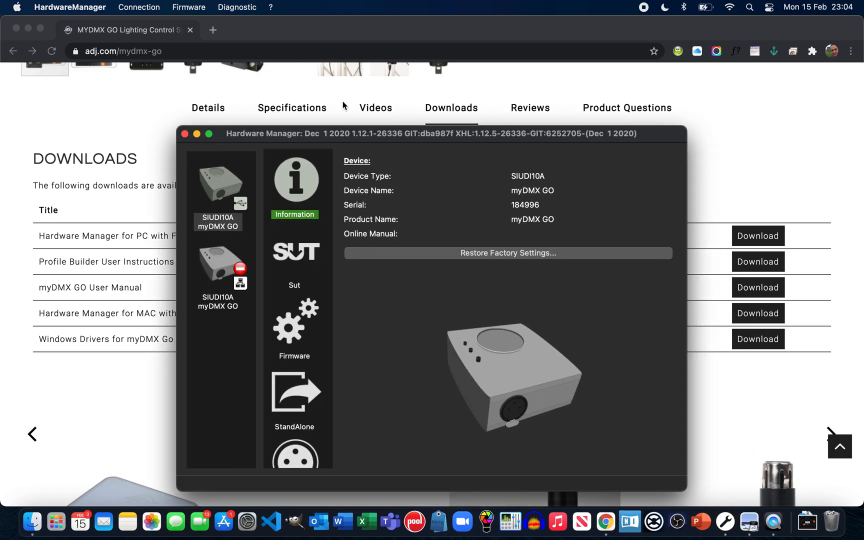
drag(350, 136, 353, 120)
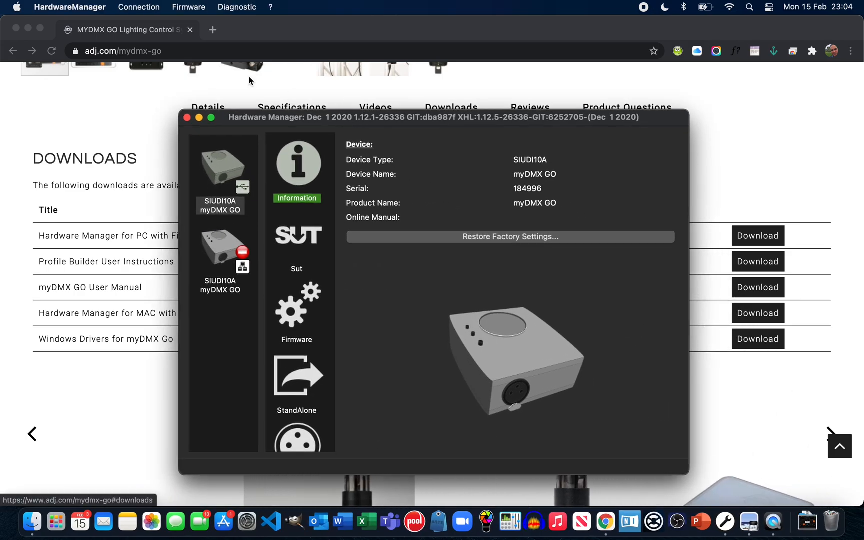
scroll(168, 233, up, 3)
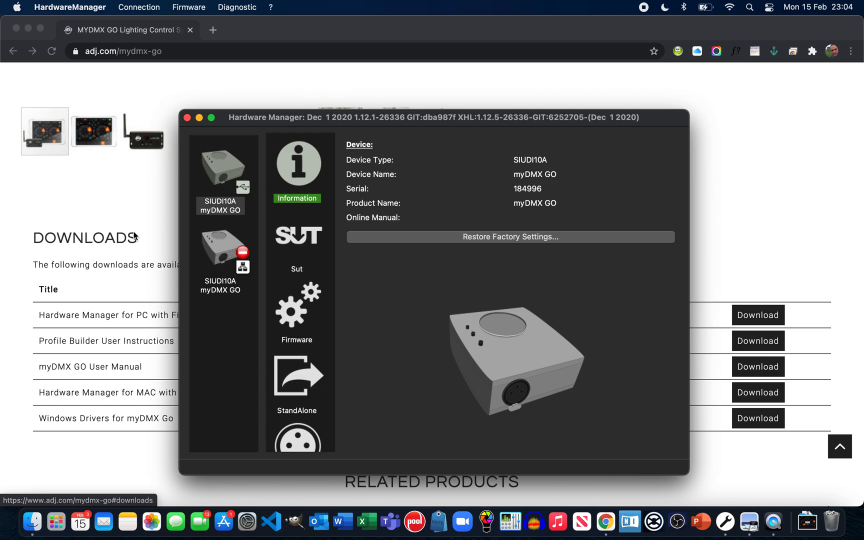
- Select the USB-connected myDMX GO instead of its network entry and view its device information
click(218, 169)
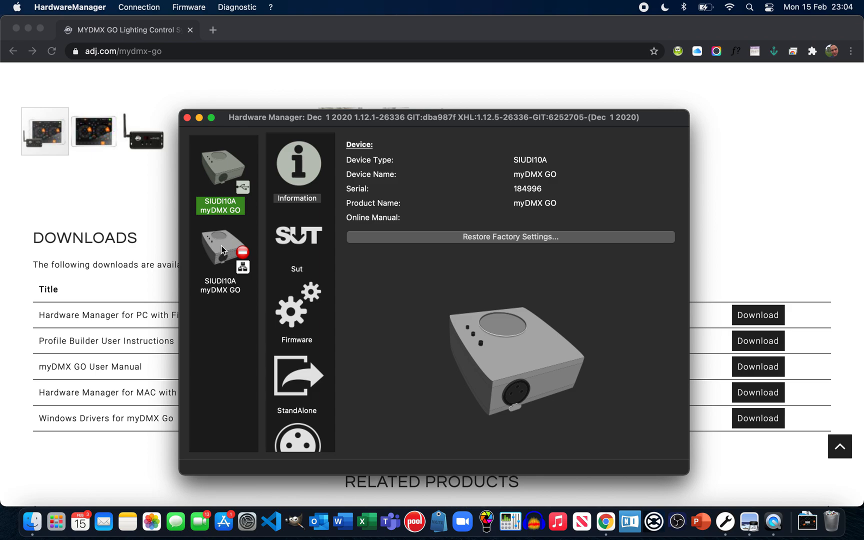
click(243, 188)
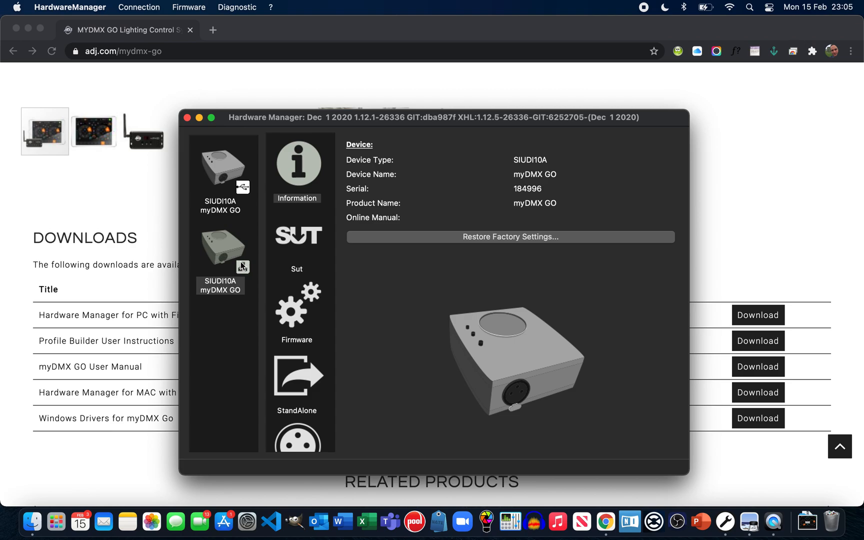
click(227, 172)
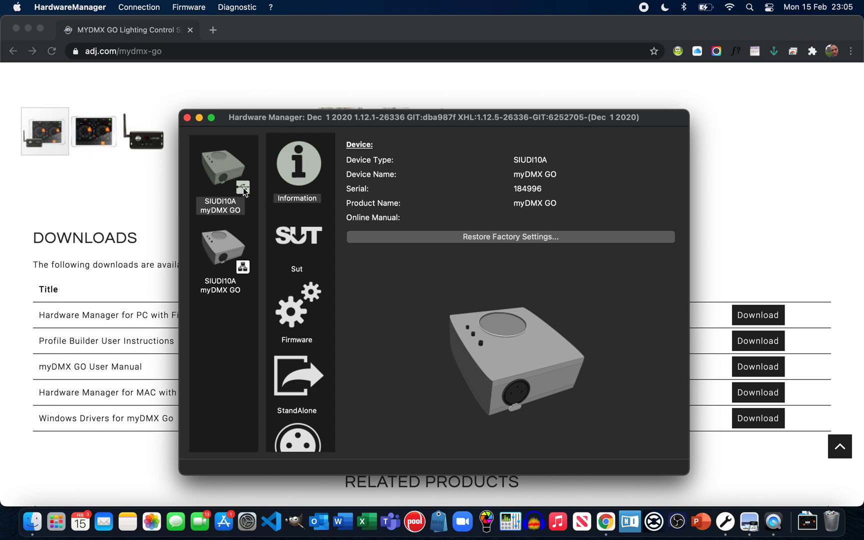
click(310, 164)
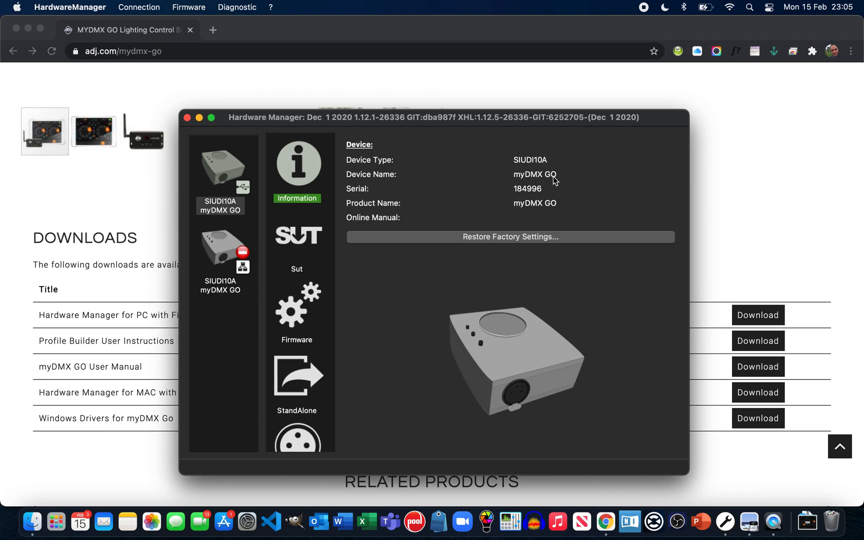
- View the SUT licences and the firmware details of the USB-connected myDMX GO
click(302, 243)
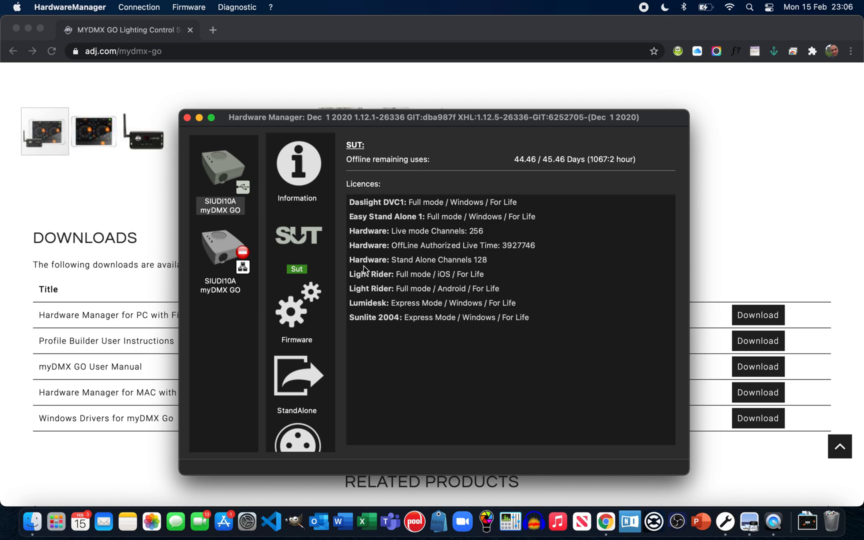
scroll(293, 258, down, 3)
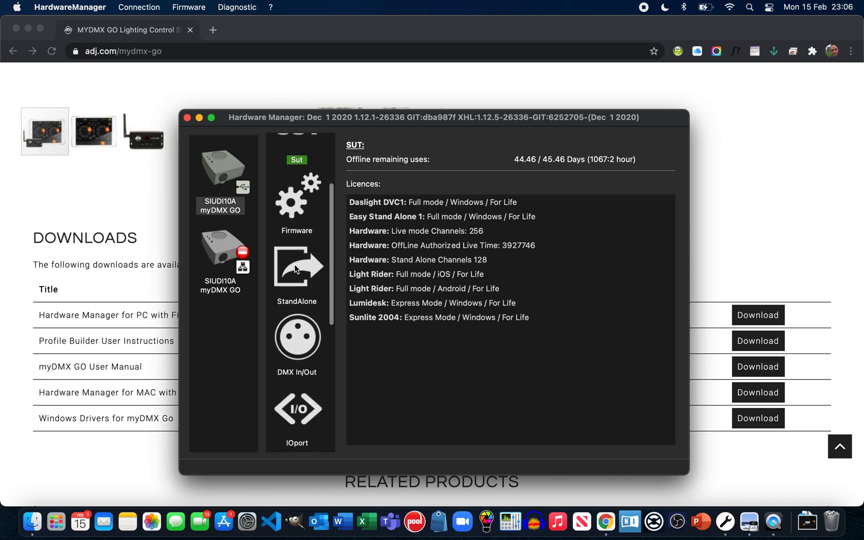
click(295, 206)
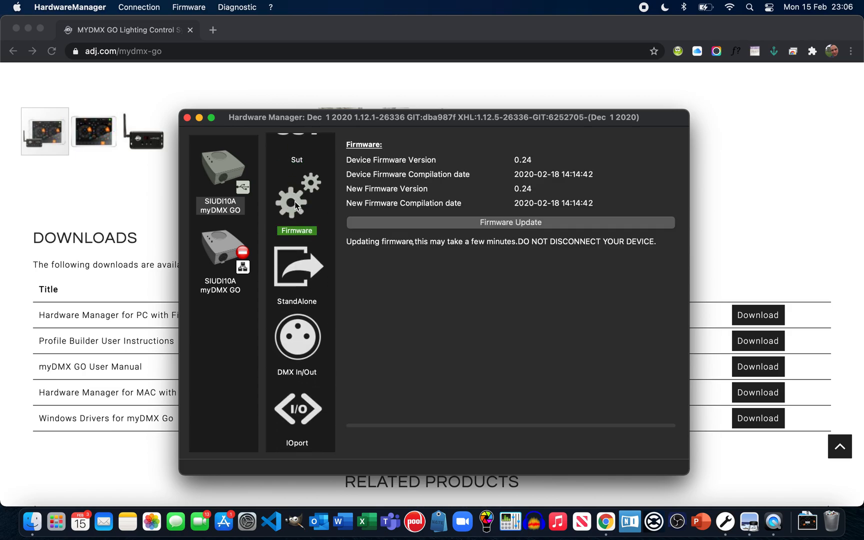
- Check the device's firmware versions against the "Waiting for device" screenshot in Preview, ending back in HardwareManager
click(748, 523)
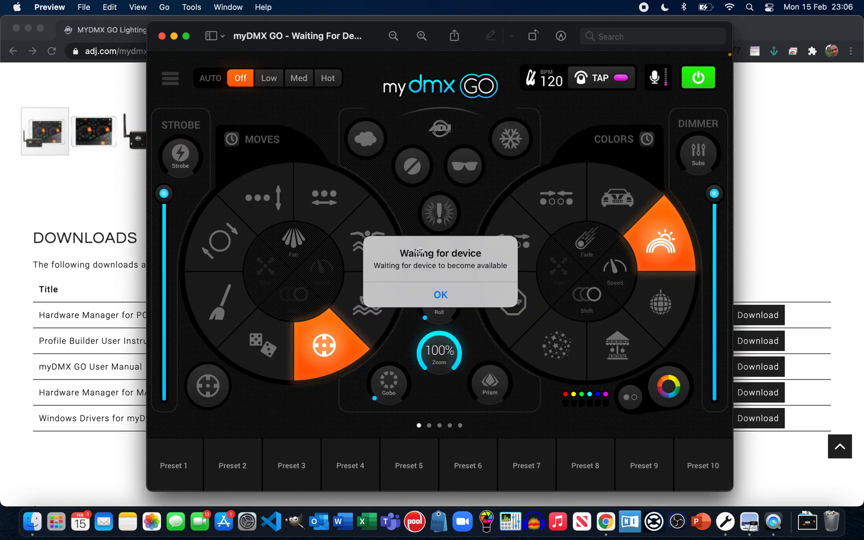
click(727, 526)
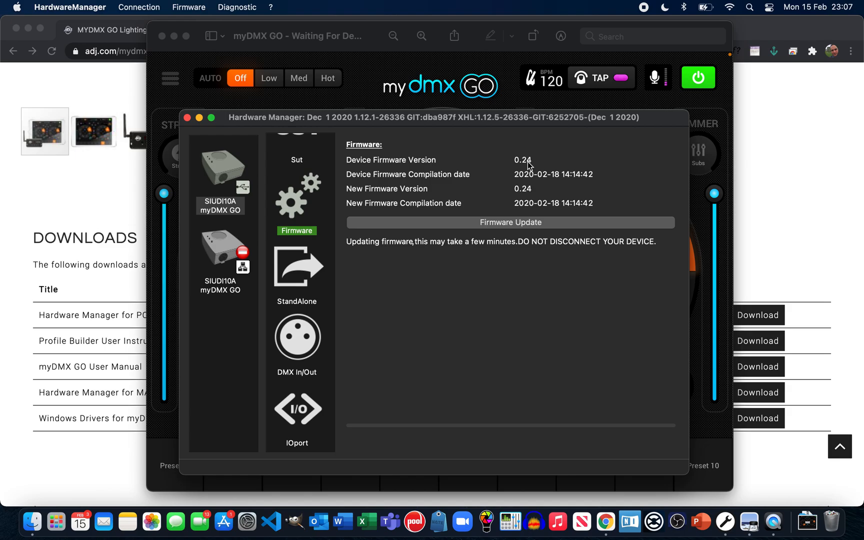
click(750, 523)
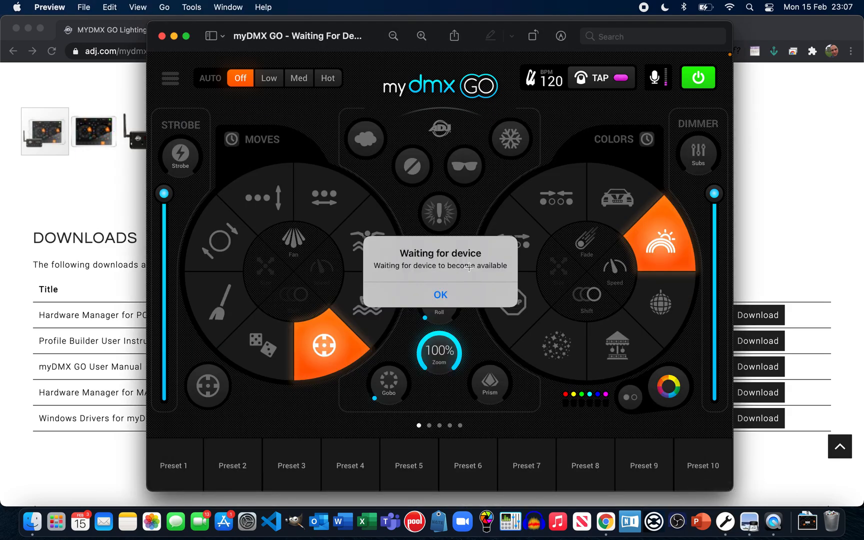
click(725, 522)
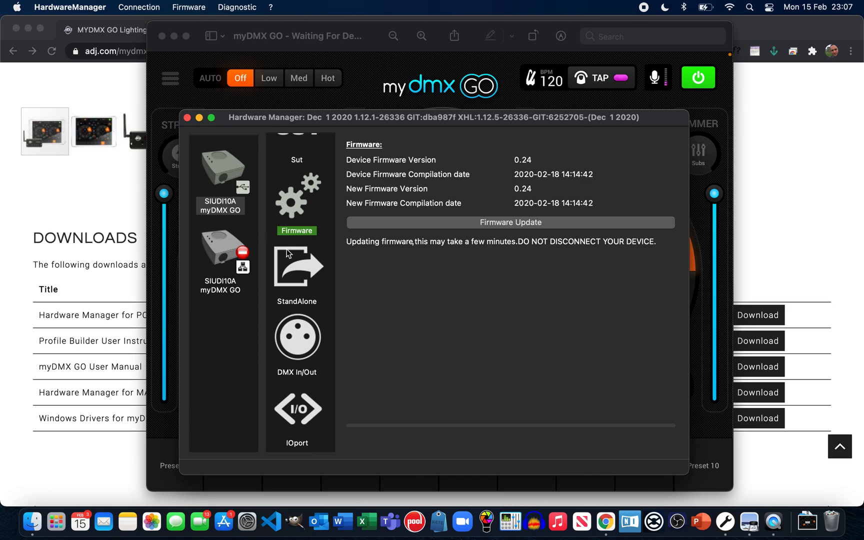
- Bring up the device's Clock settings to examine the RealTime Clock options
scroll(286, 249, down, 2)
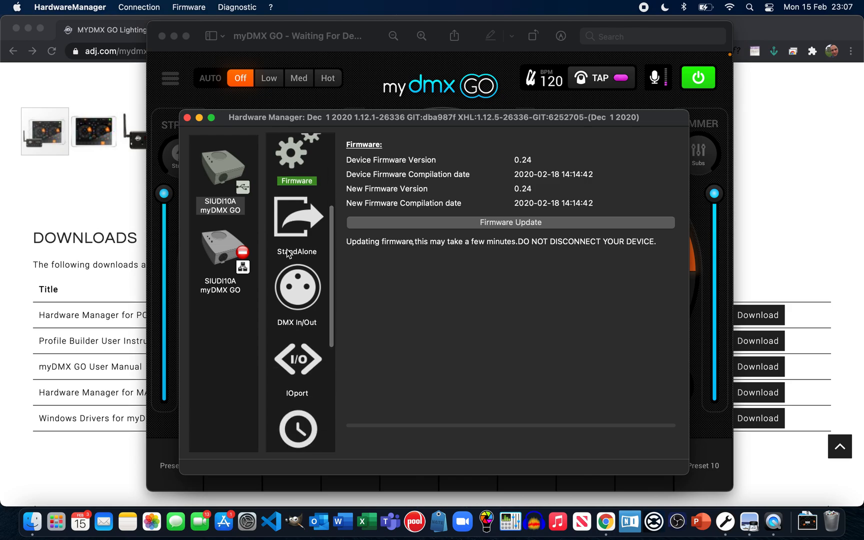
scroll(288, 254, down, 3)
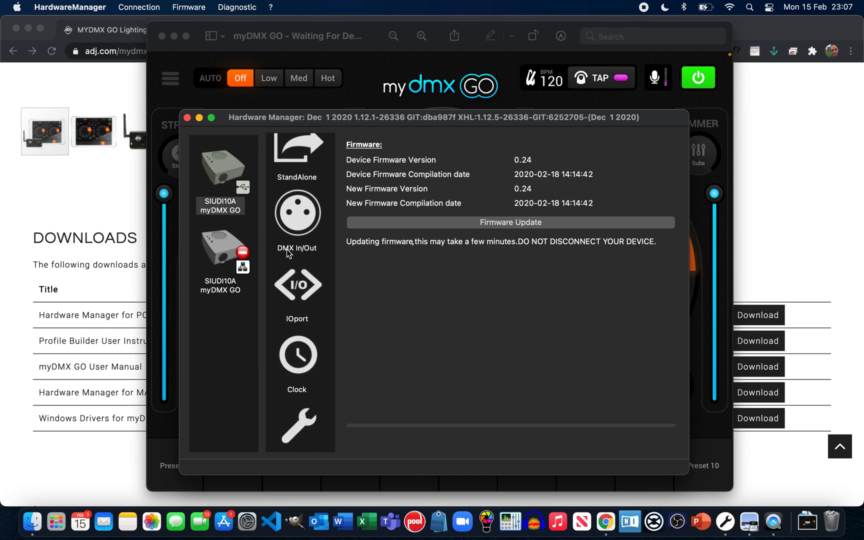
scroll(288, 254, down, 5)
click(287, 254)
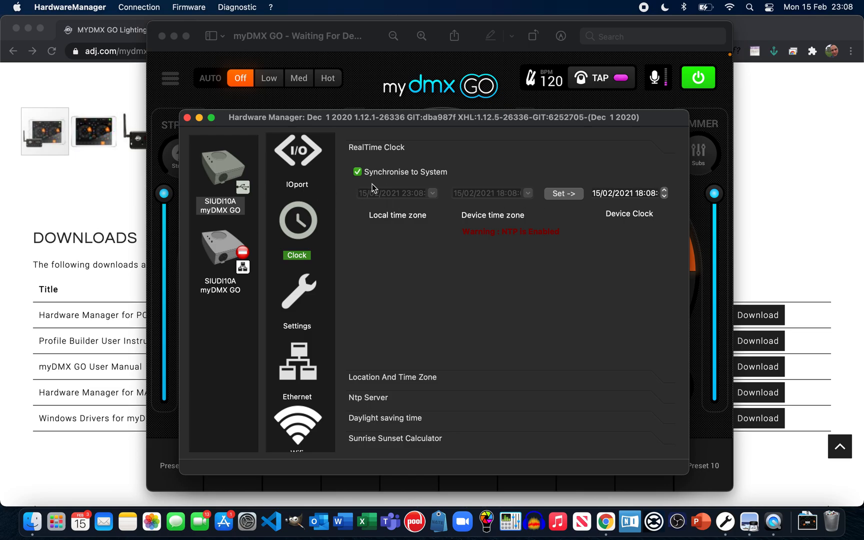
- Open the device's general settings and look through the scenes offered for Starting Scene After Power Up
scroll(301, 294, down, 1)
click(300, 293)
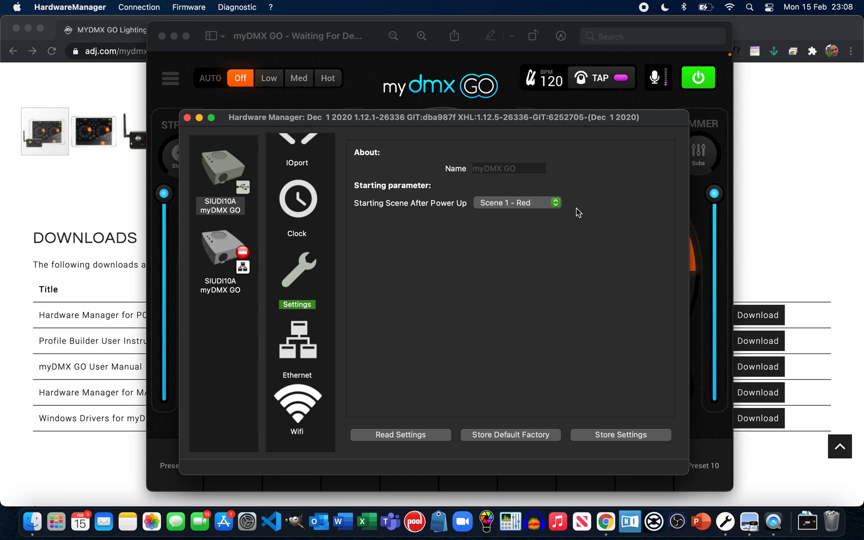
click(556, 203)
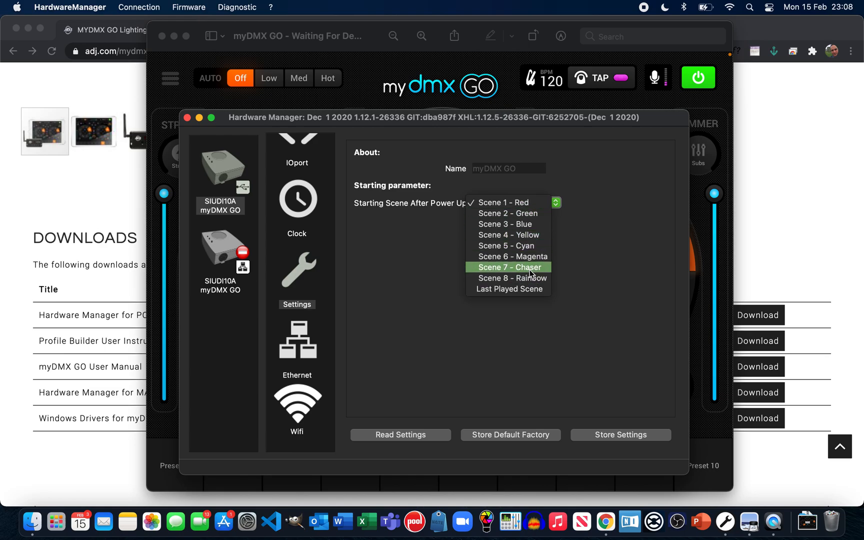
click(558, 202)
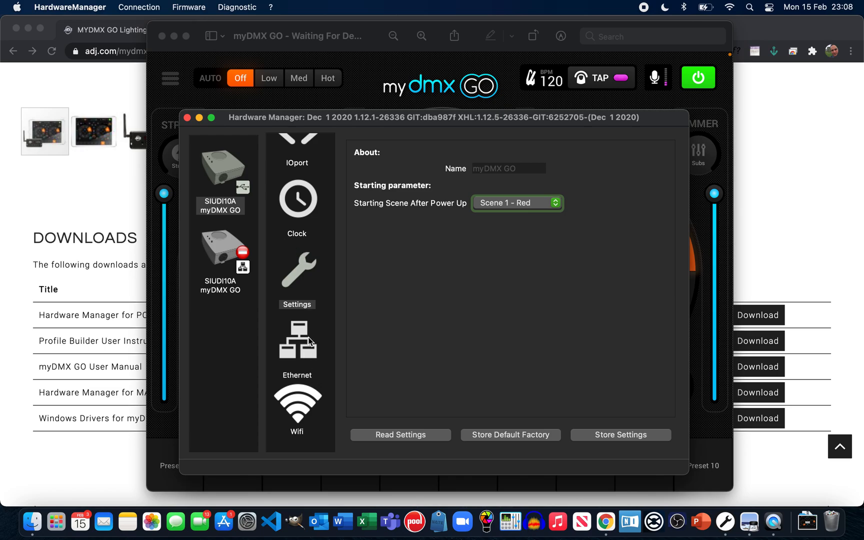
- Open the device's Wifi settings and choose Dual as the Wifi mode
click(298, 406)
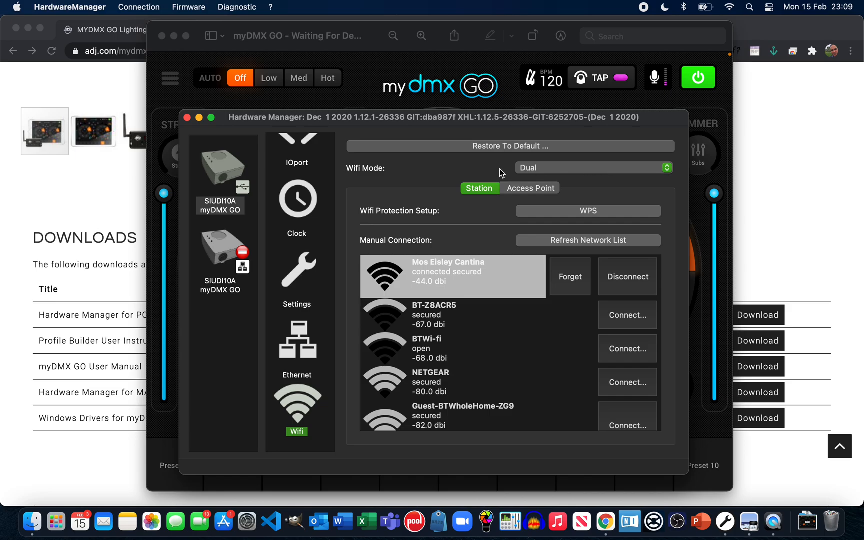
click(667, 169)
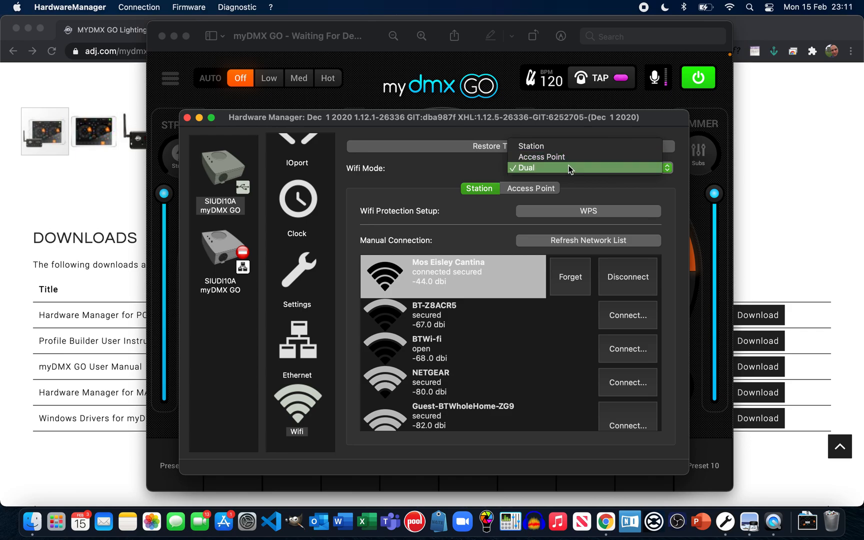
click(560, 167)
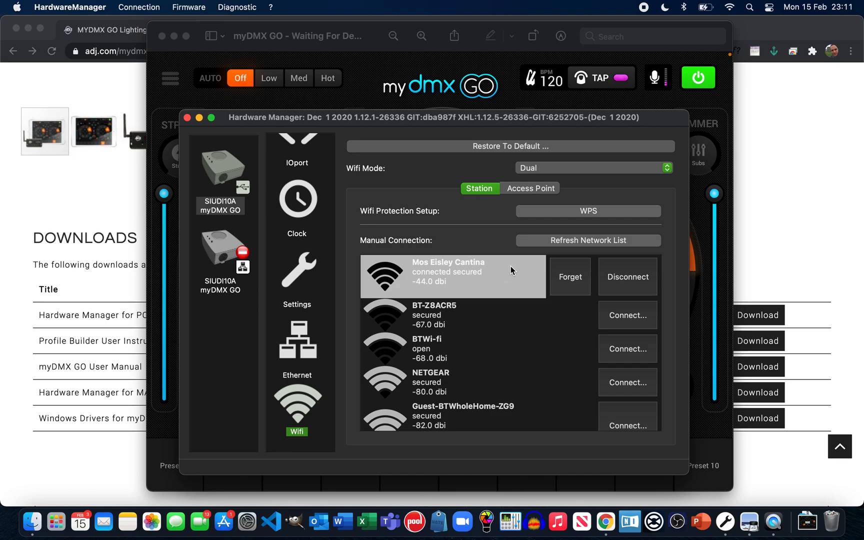
- Go over the access point's SSID and password fields, store the access point settings, and reselect the USB-connected device
click(529, 189)
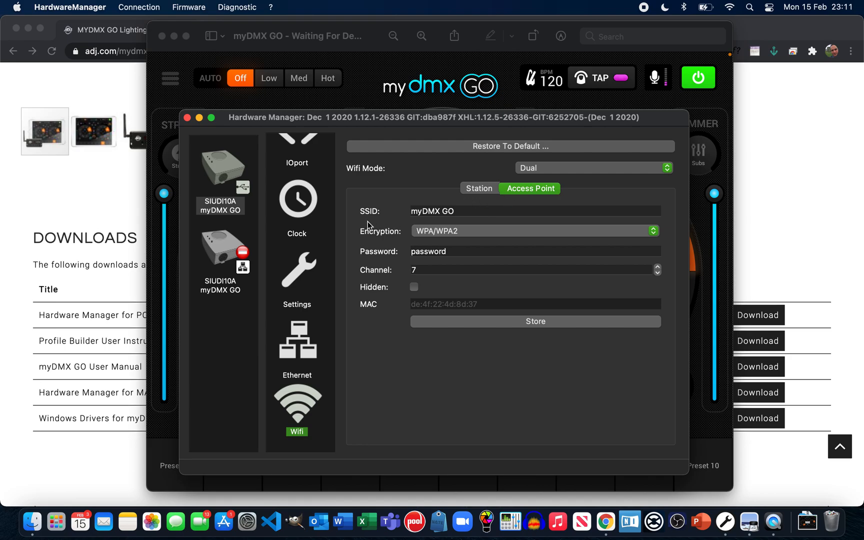
click(470, 211)
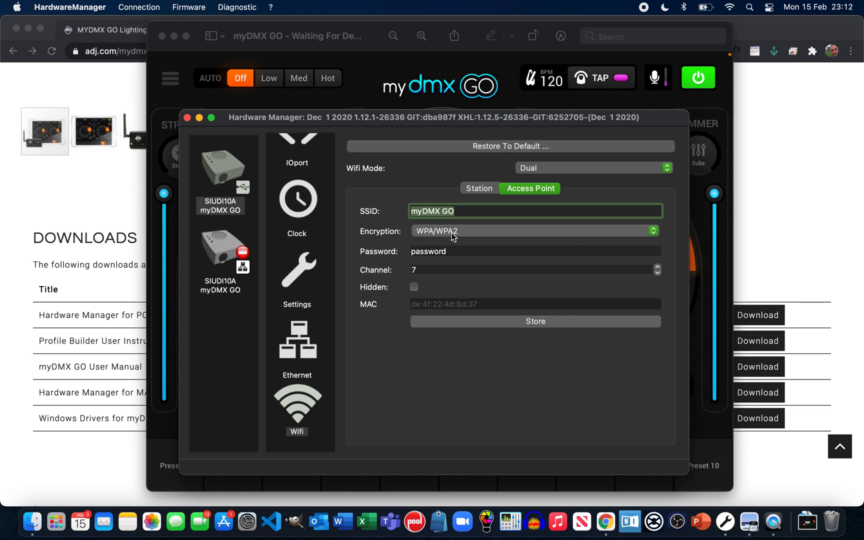
click(431, 252)
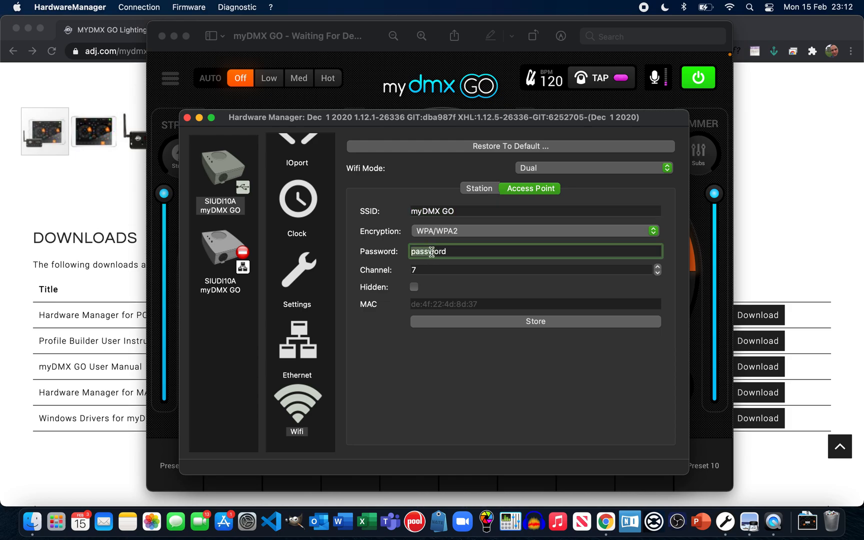
drag(446, 252, 378, 250)
click(540, 324)
click(229, 170)
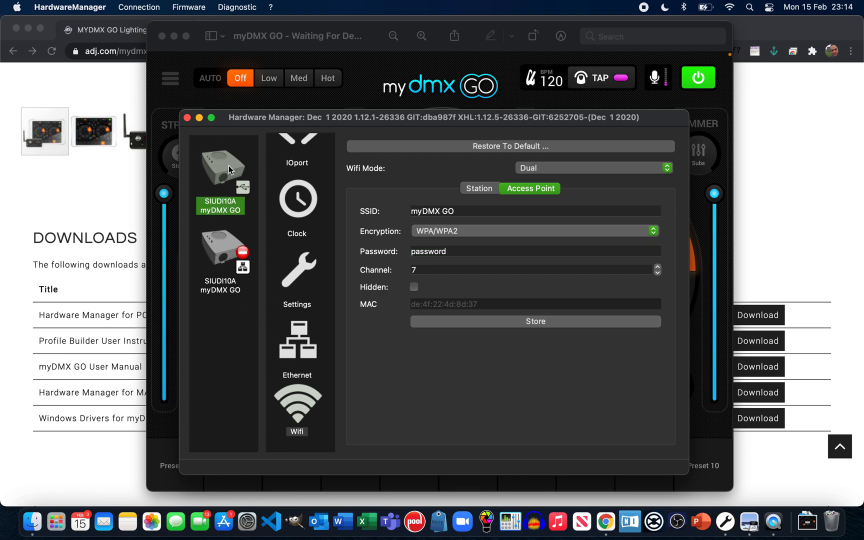